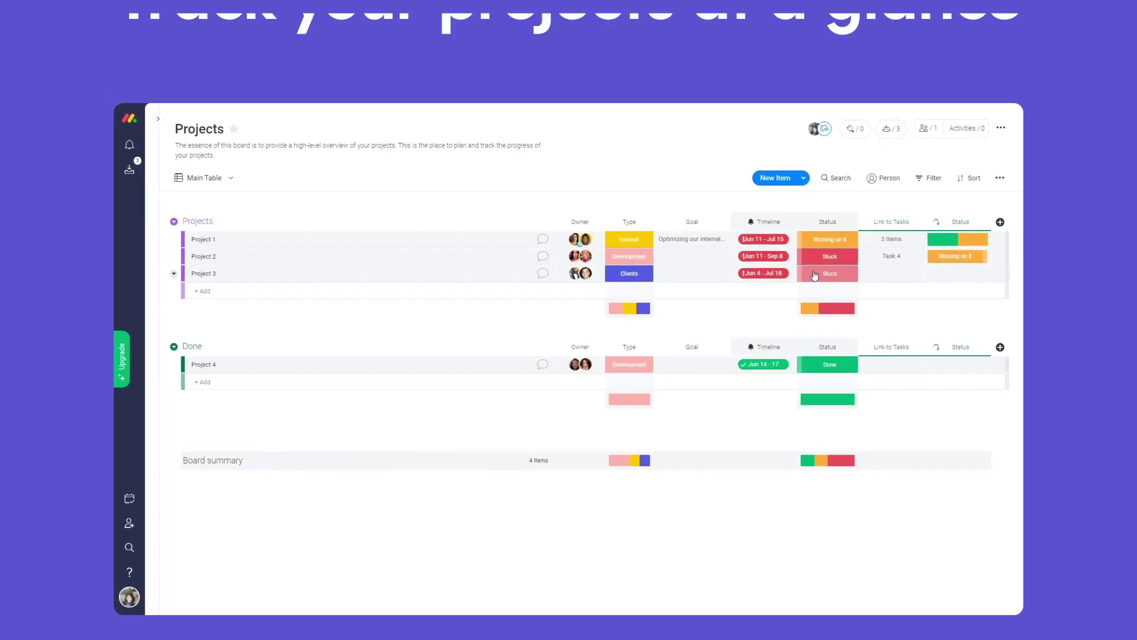
- Assign an owner to Task 2, then set Project 2's status to Done
click(829, 256)
click(746, 310)
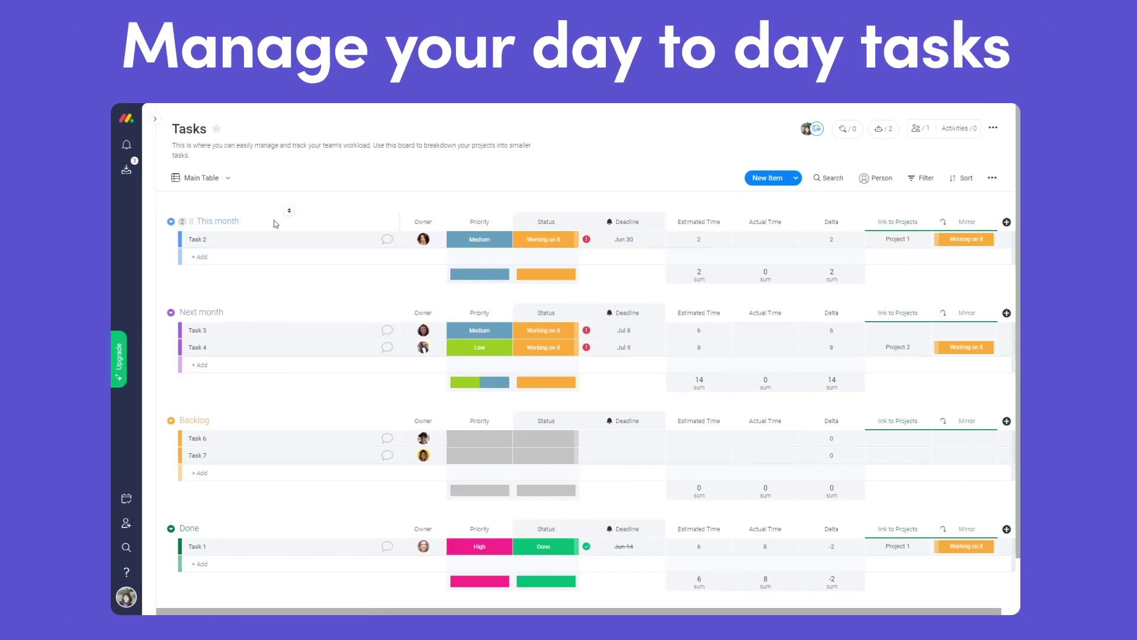
click(423, 239)
click(430, 271)
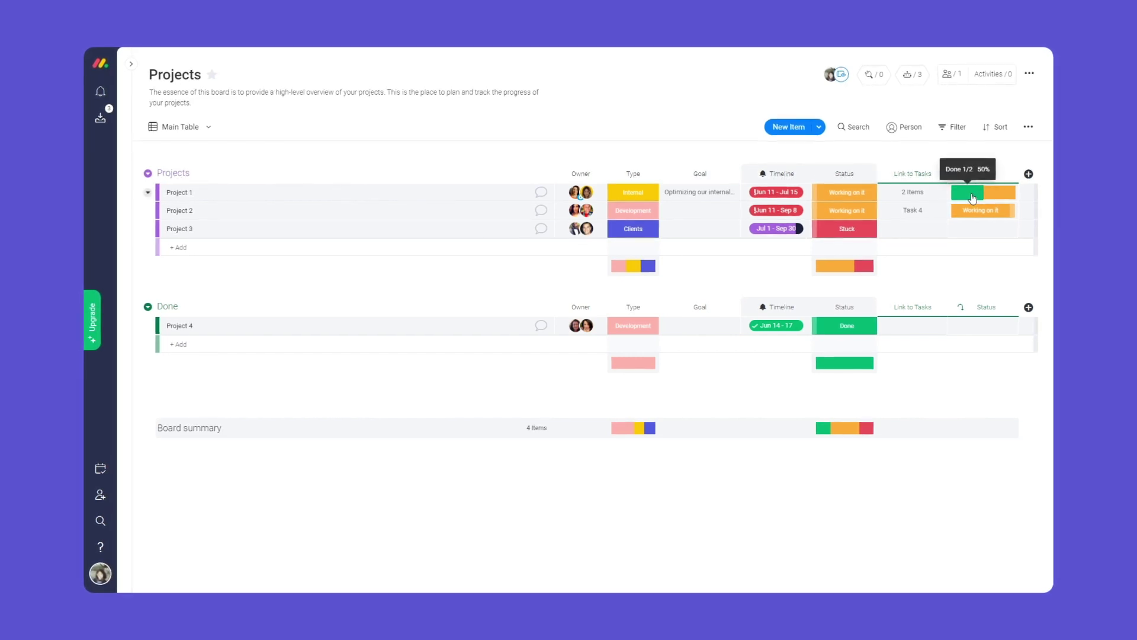
mouse_move(993, 193)
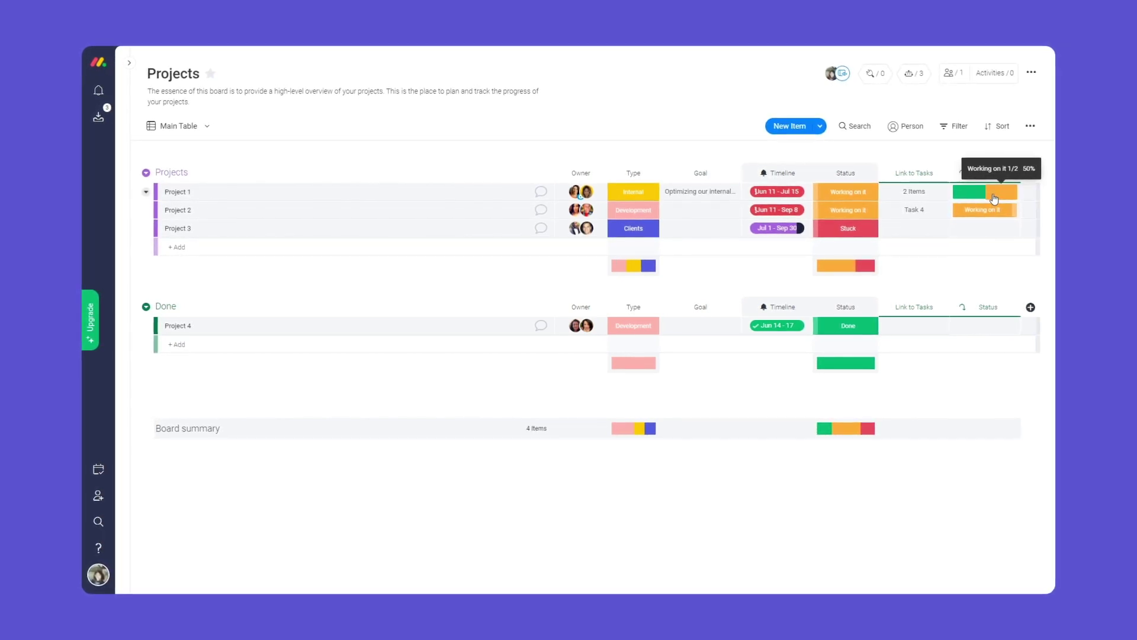
click(878, 211)
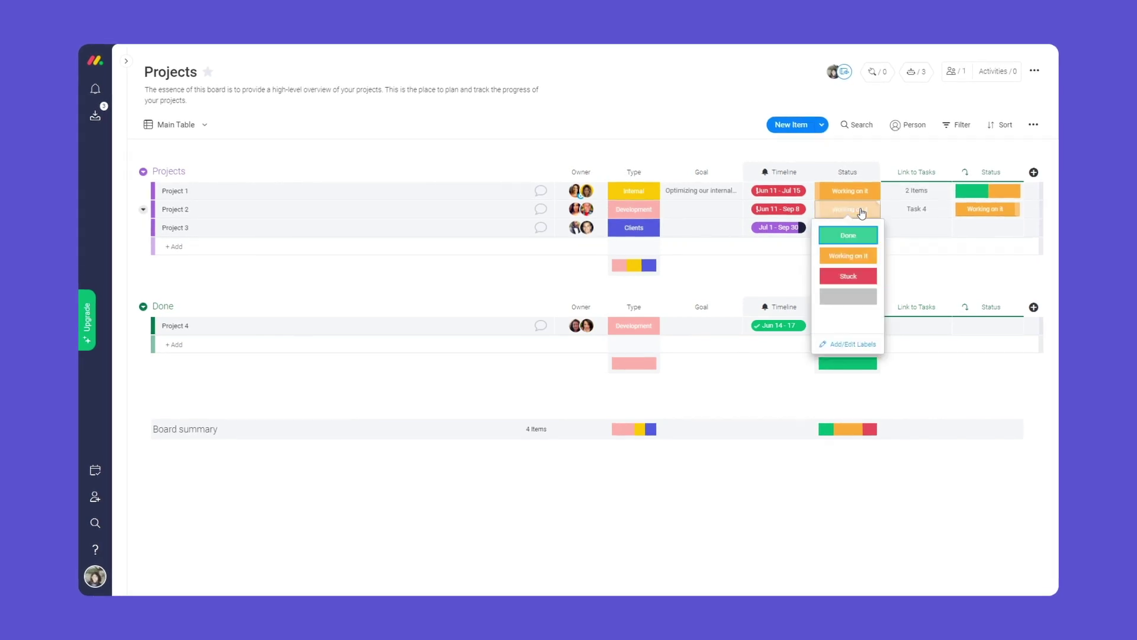
click(864, 236)
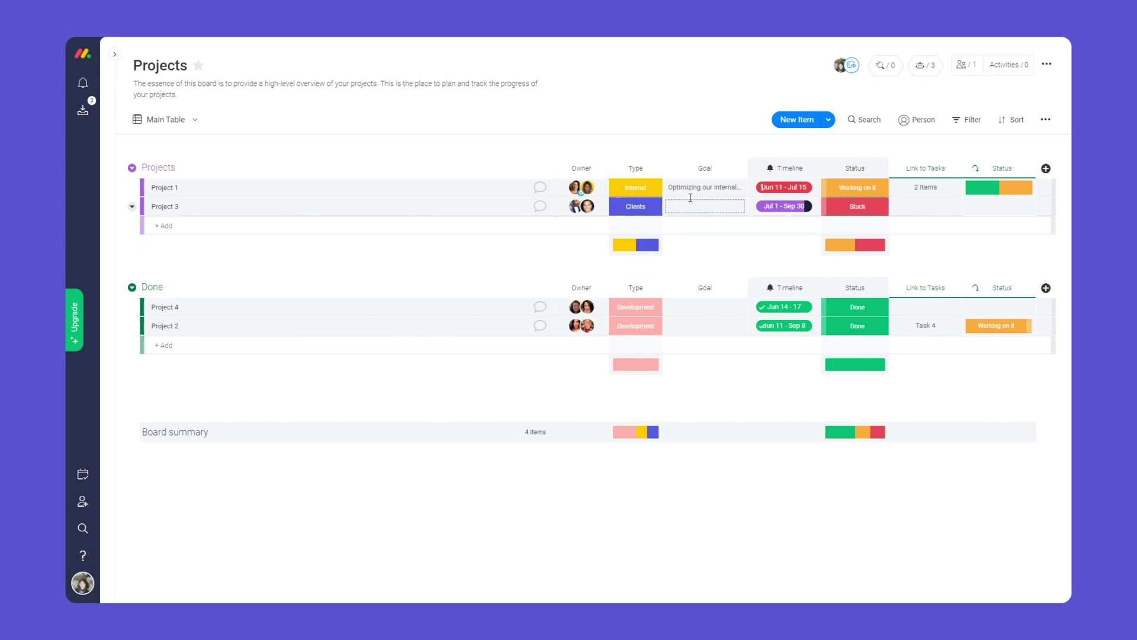
- Insert a Notes text column to the right of the Type column
click(655, 169)
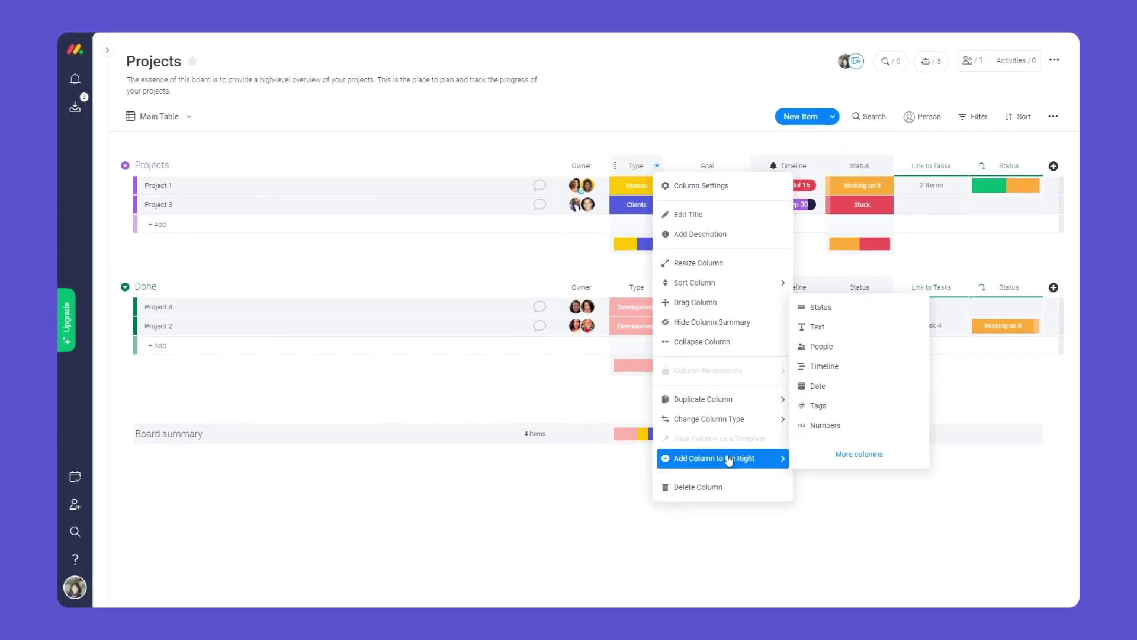
click(845, 336)
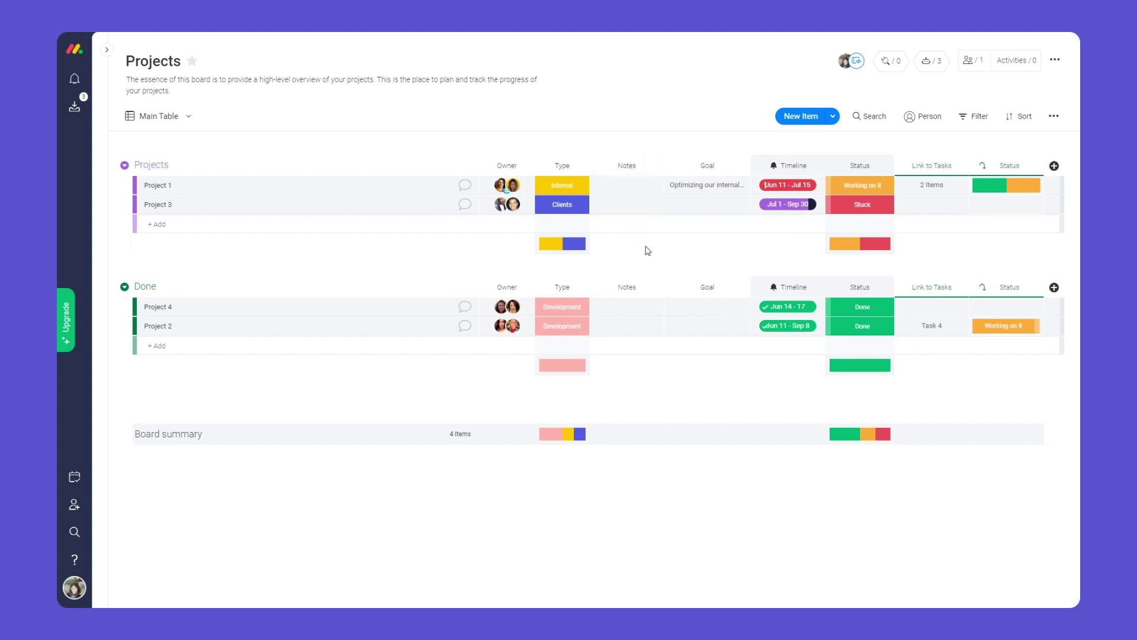
- Switch the Projects board to the Project Timeline view, then back to Main Table
click(189, 122)
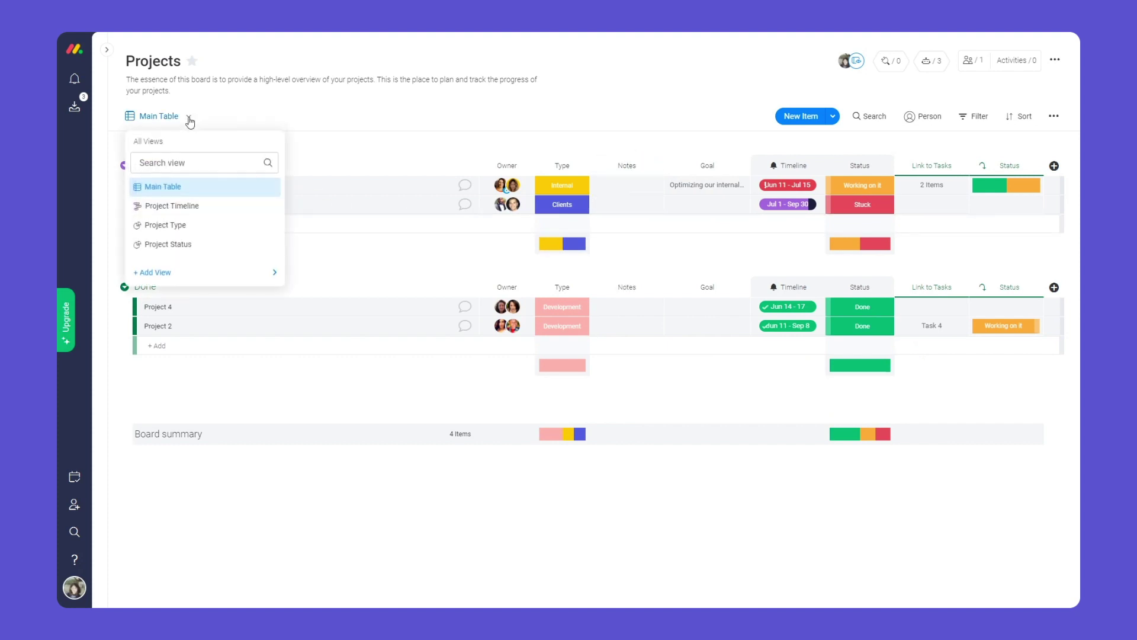
click(207, 206)
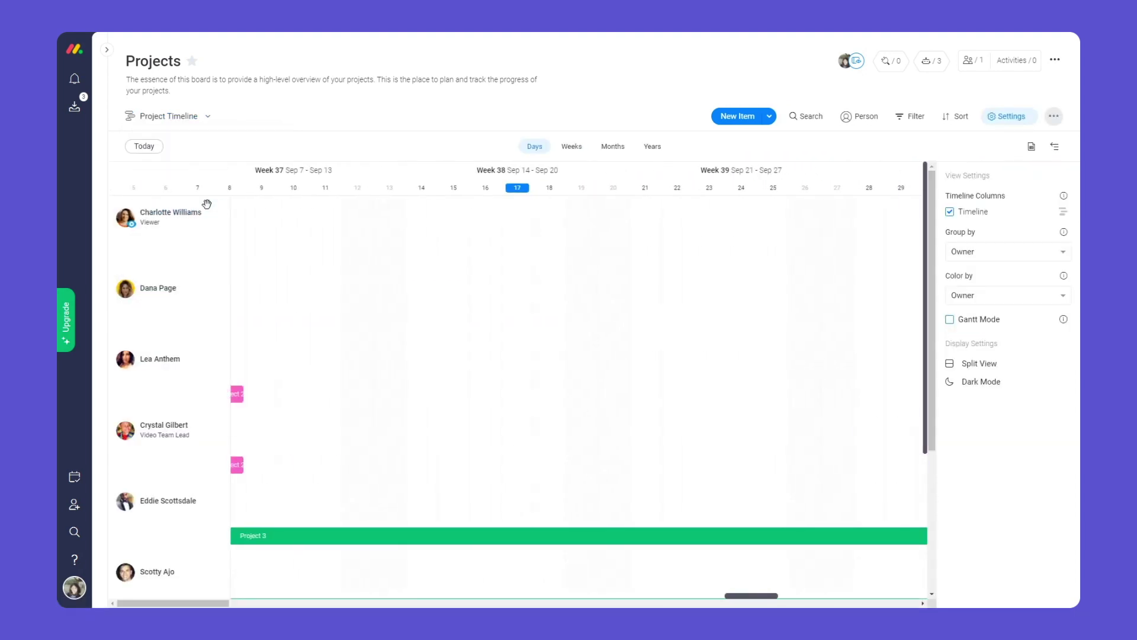
drag(738, 600, 549, 600)
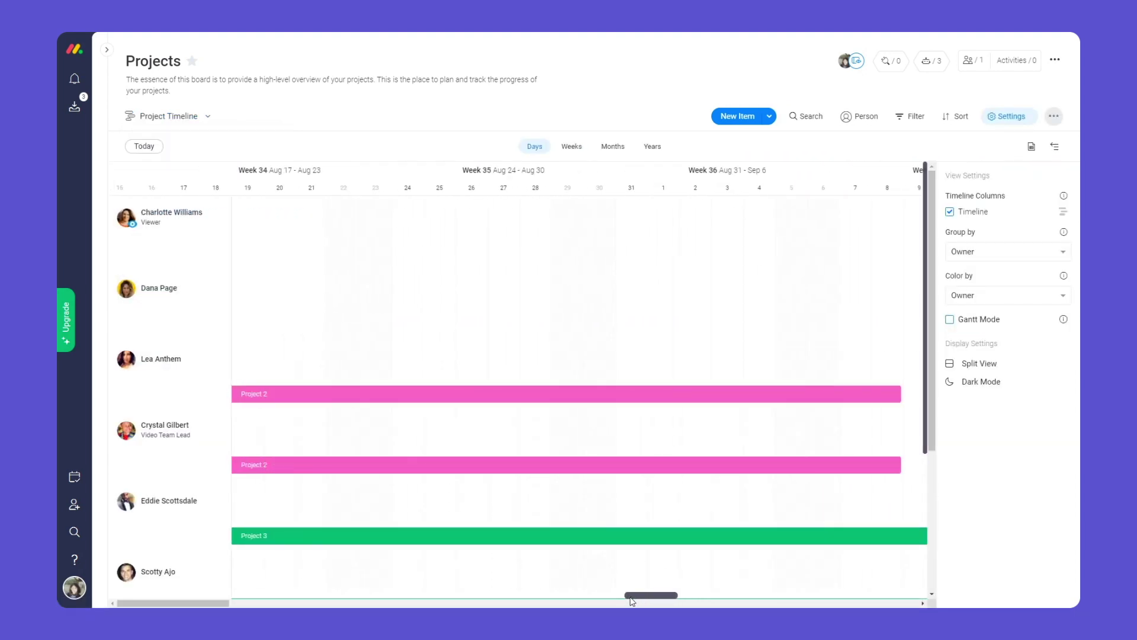
click(200, 118)
click(207, 193)
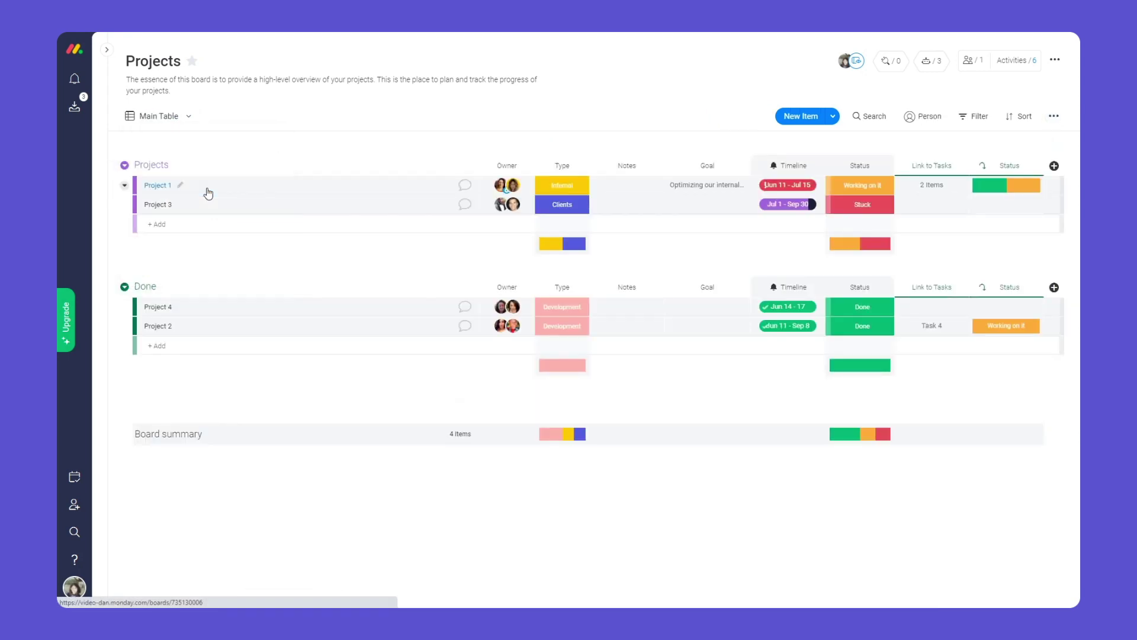
- Open the Tasks board under Task Management and collapse the Workspaces sidebar
click(109, 52)
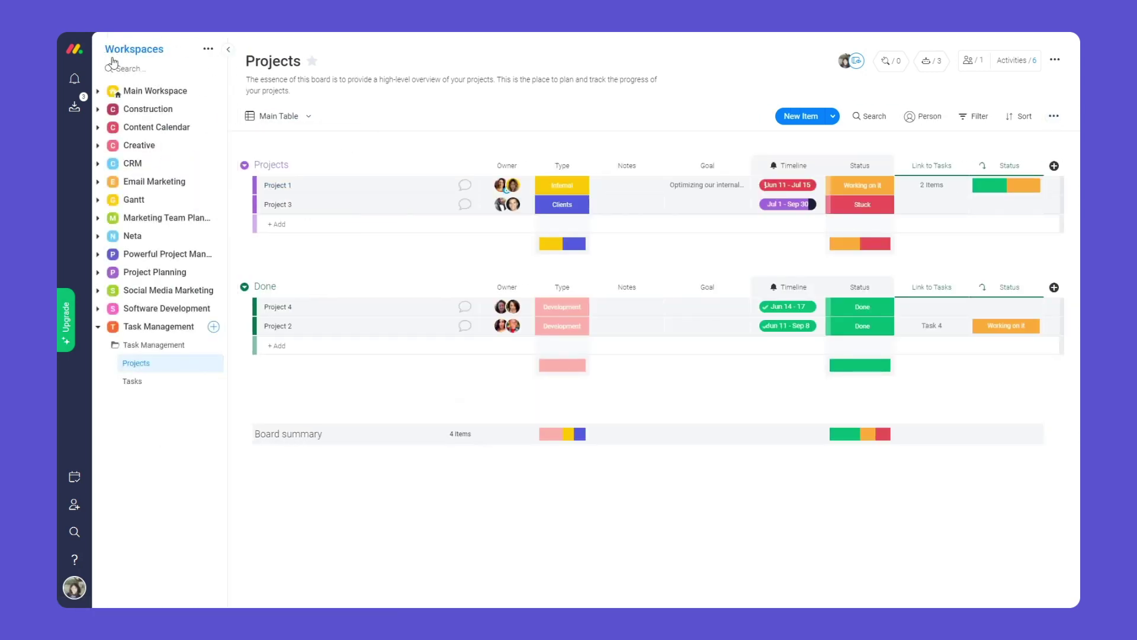
click(177, 385)
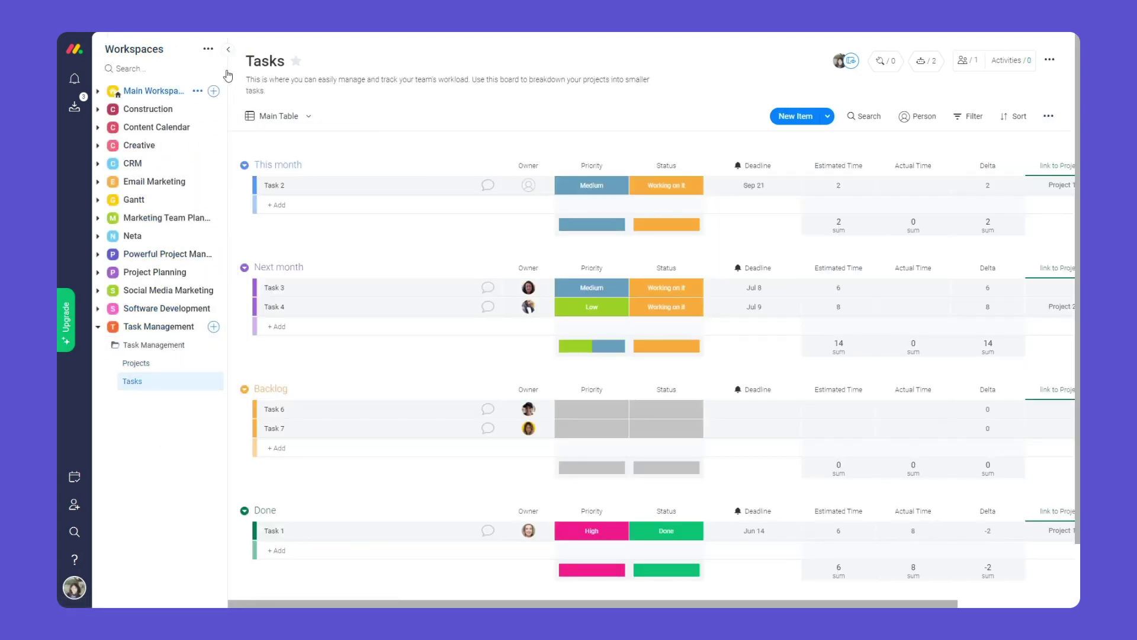
click(228, 55)
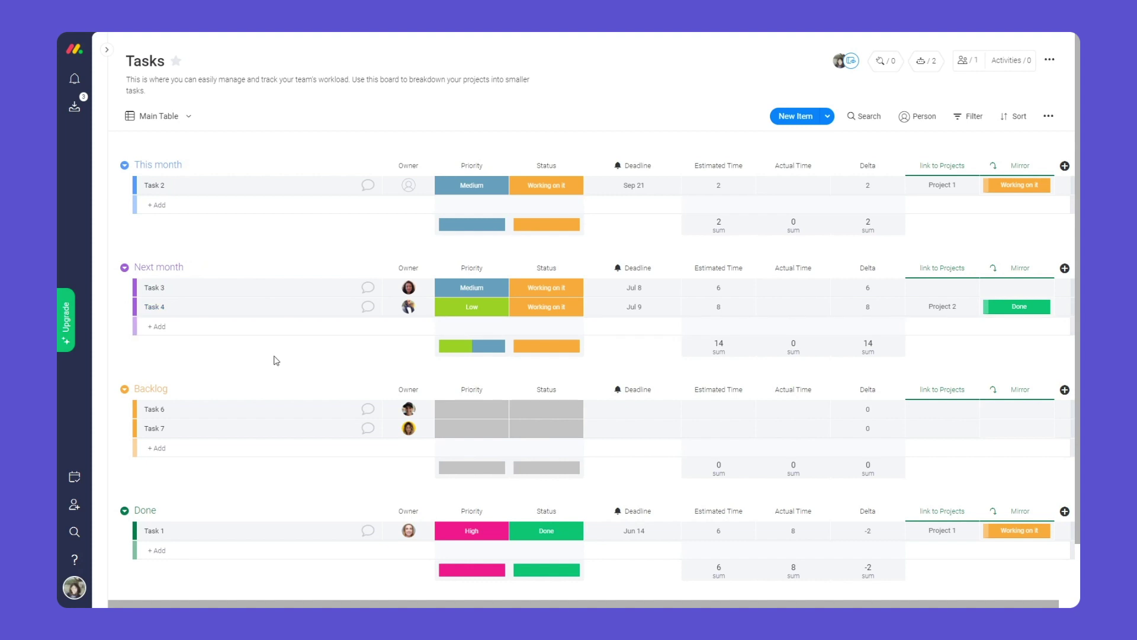
- Give Task 2 an owner and connect Deadline to the Status and Owner columns
click(408, 185)
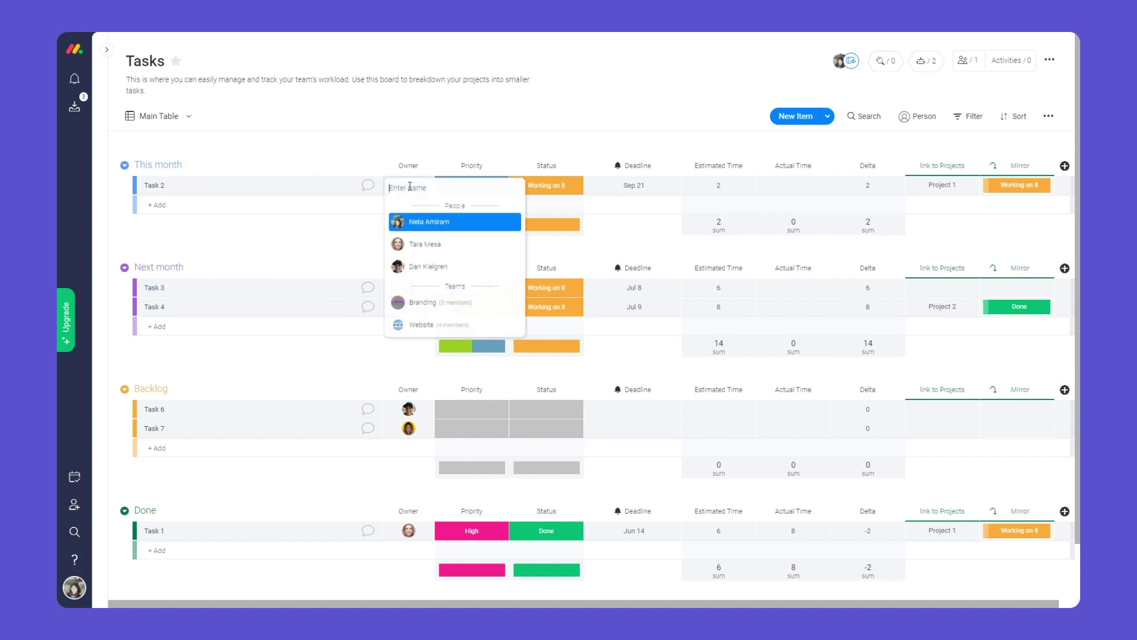
click(417, 225)
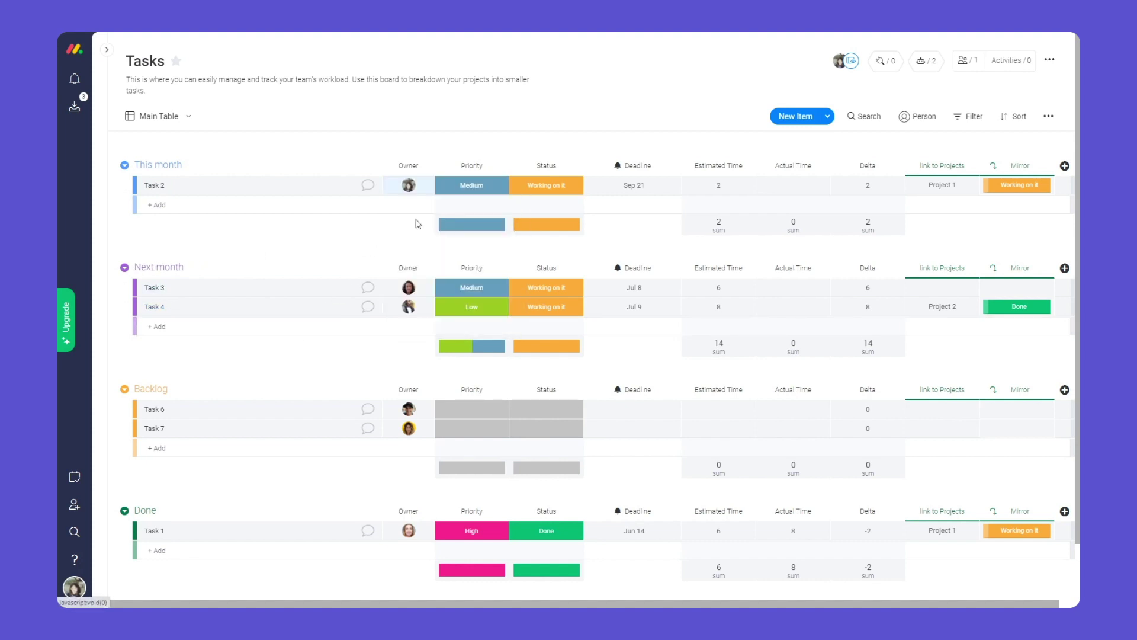
click(674, 165)
click(716, 399)
click(604, 241)
click(578, 279)
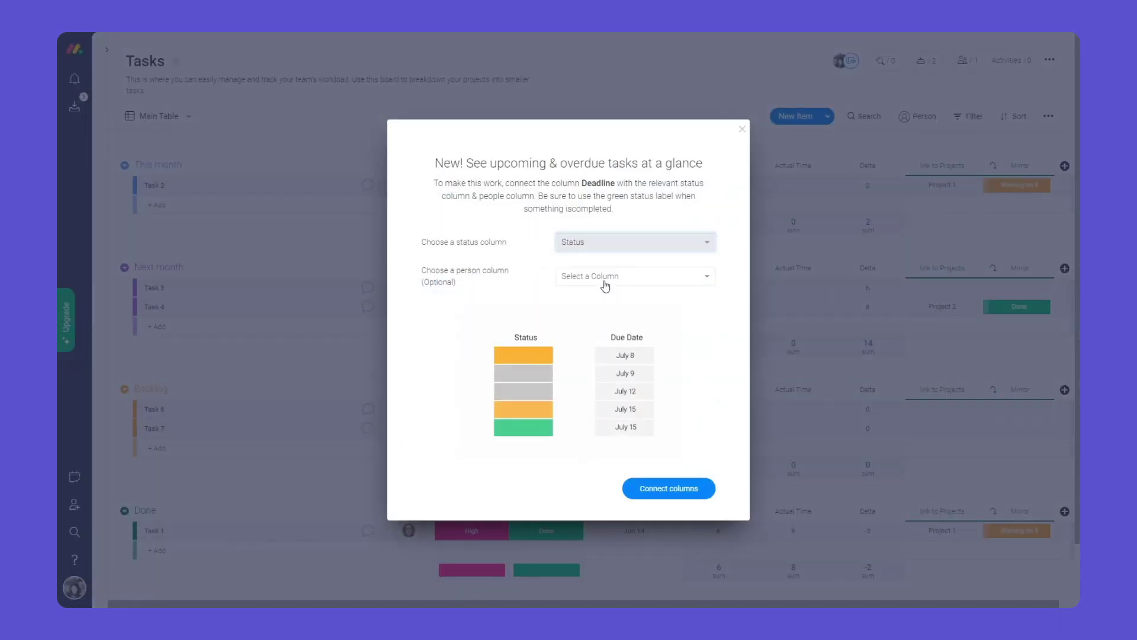
click(603, 297)
click(667, 488)
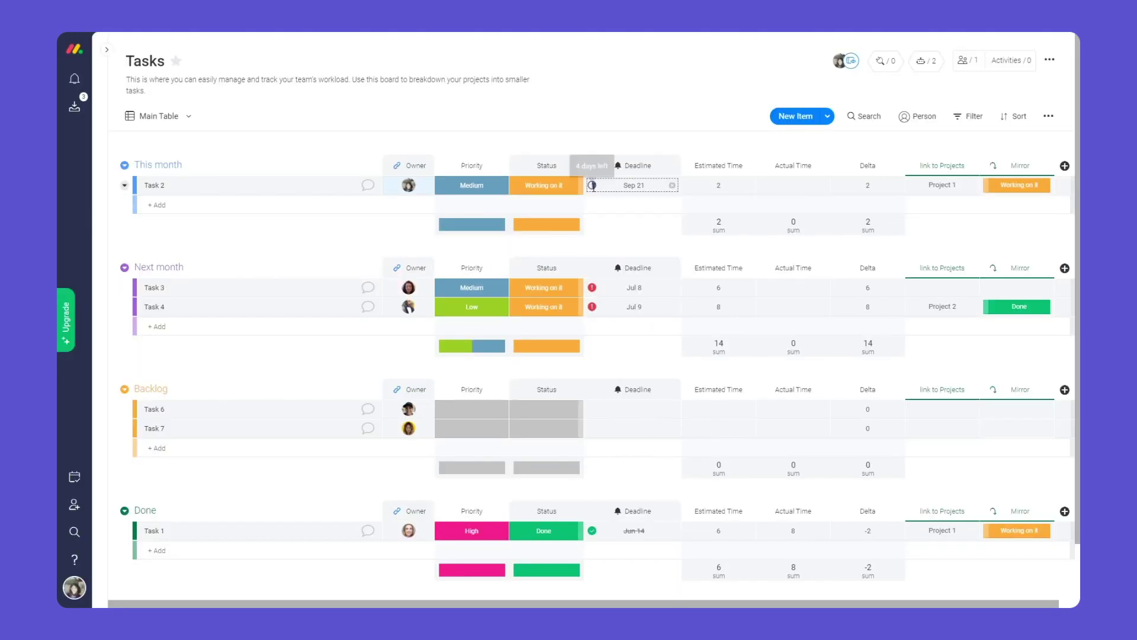
click(183, 119)
click(197, 206)
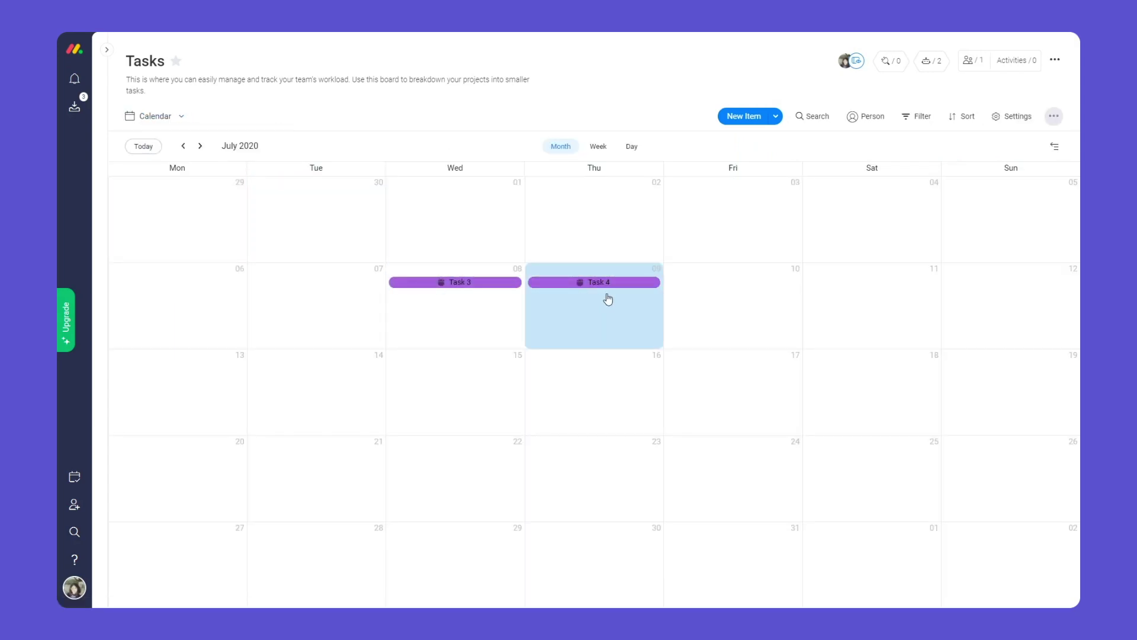
click(172, 120)
click(198, 192)
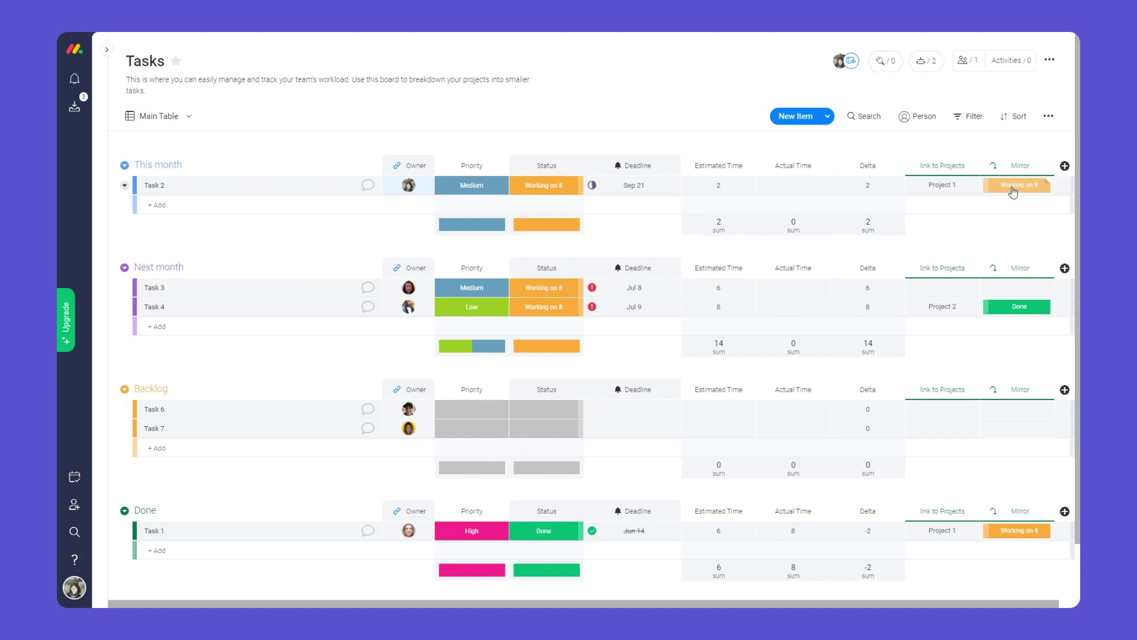
- Open the Projects board from the Workspaces sidebar
click(106, 54)
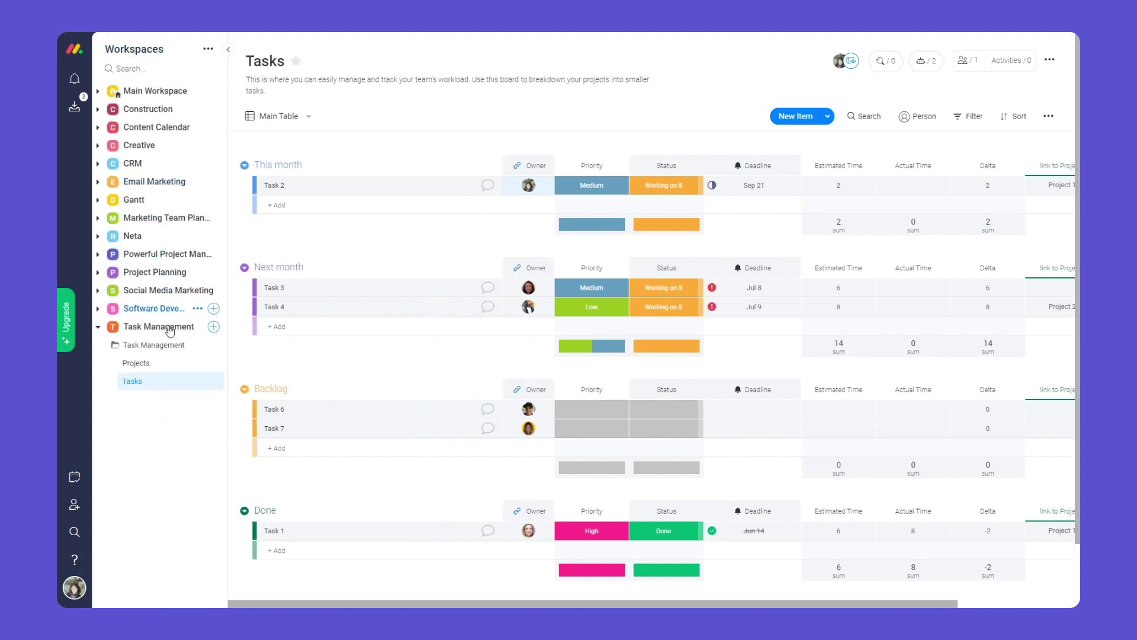
click(136, 362)
click(229, 48)
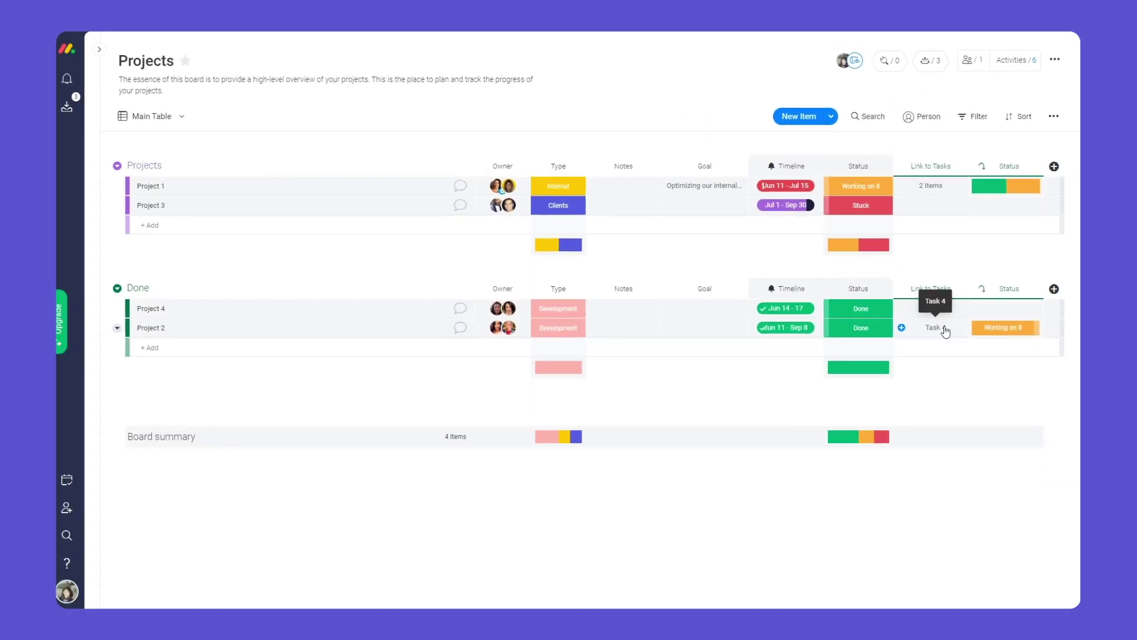
- Link Task 2 in Project 4's Link to Tasks cell
click(935, 312)
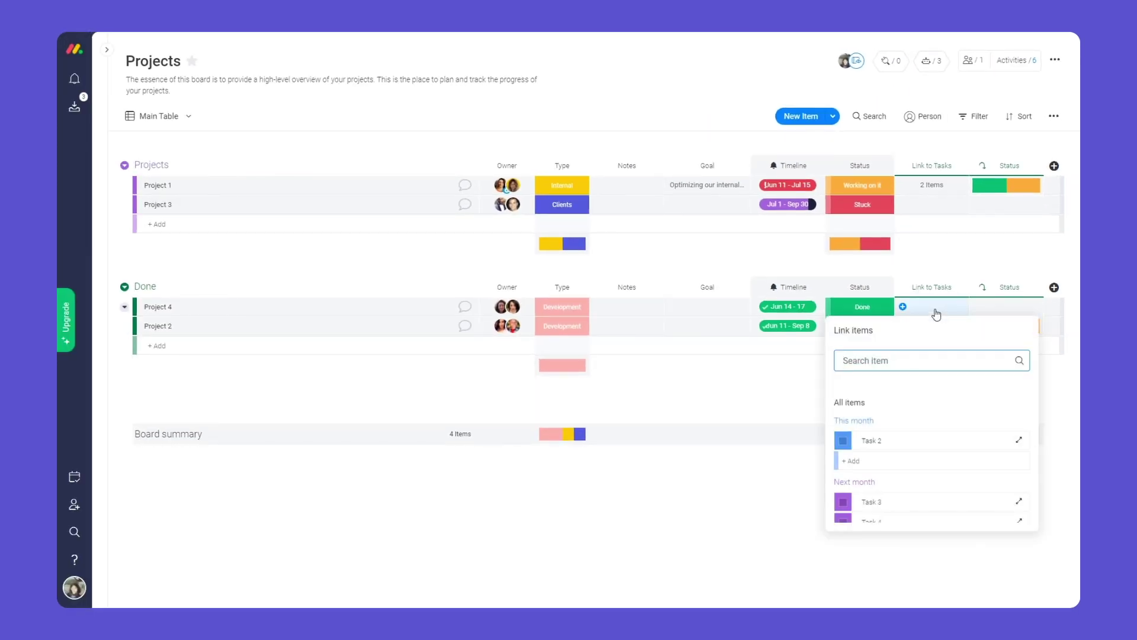
click(920, 450)
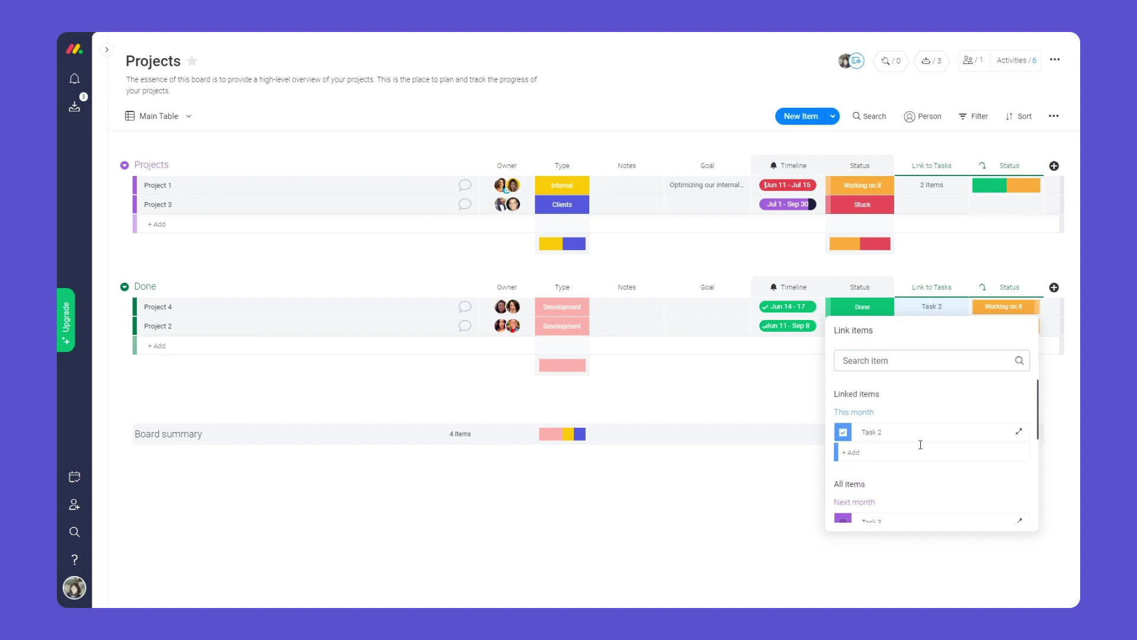
click(737, 388)
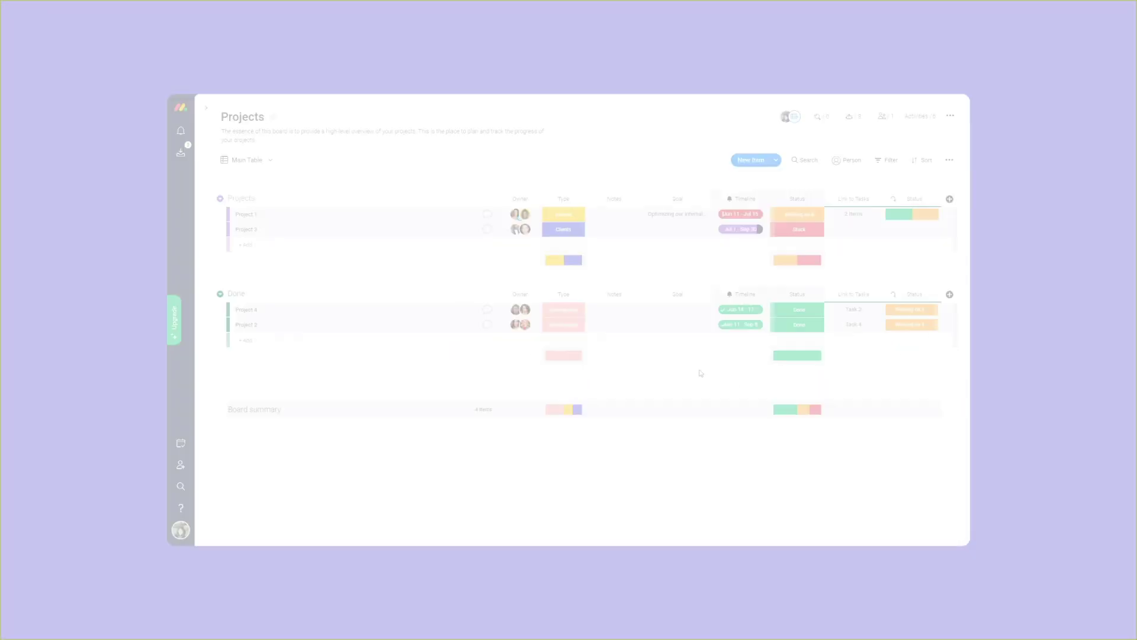